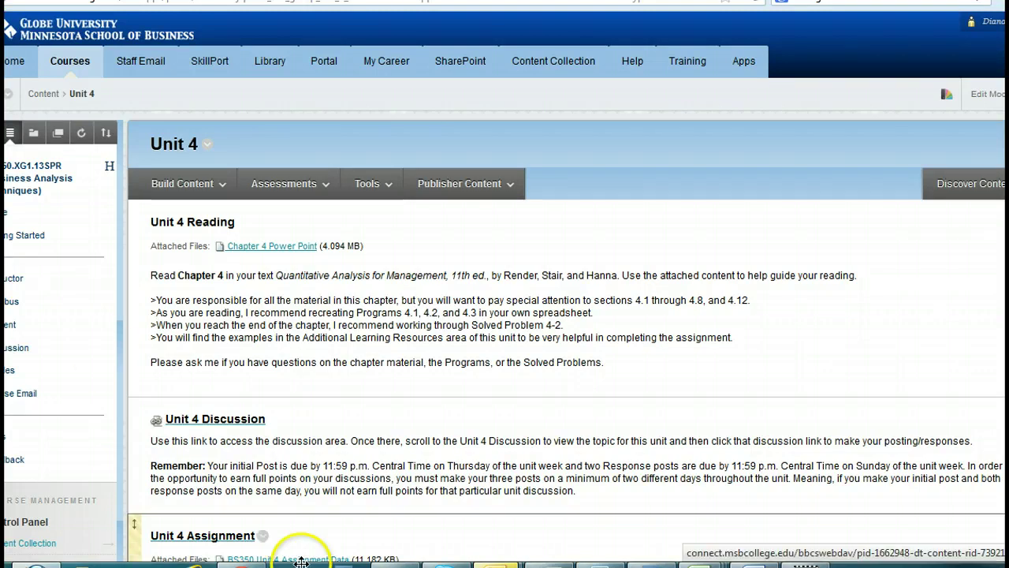
{"action": "left_click", "coordinate": [232, 422]}
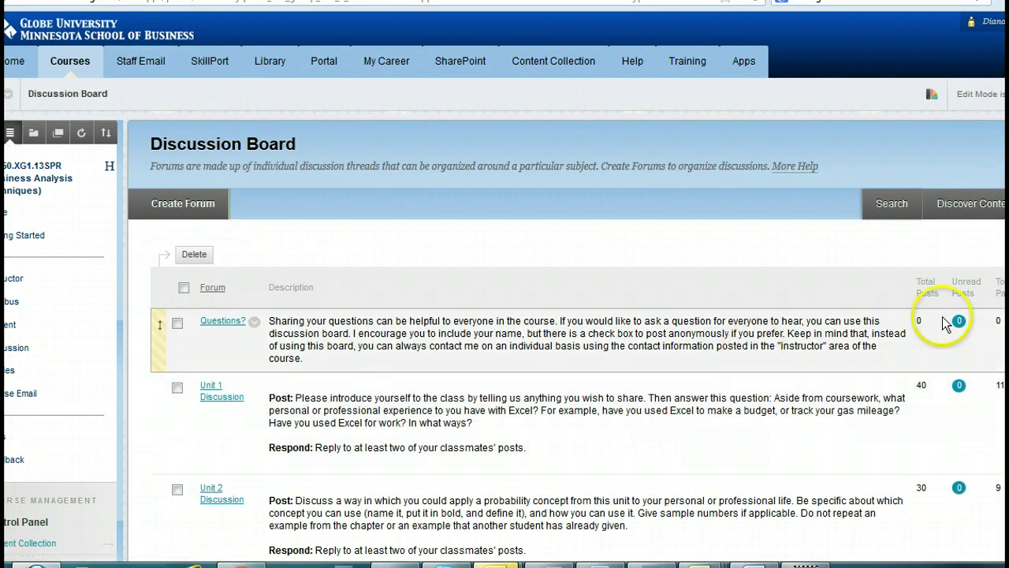
{"action": "scroll", "coordinate": [505, 324], "scroll_direction": "down", "scroll_amount": 3}
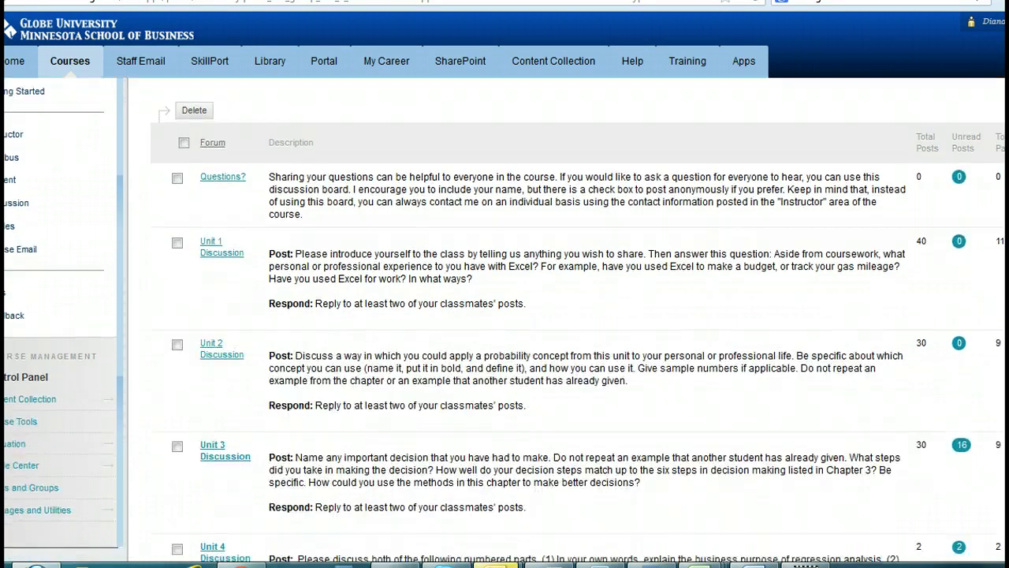
{"action": "scroll", "coordinate": [505, 325], "scroll_direction": "down", "scroll_amount": 1}
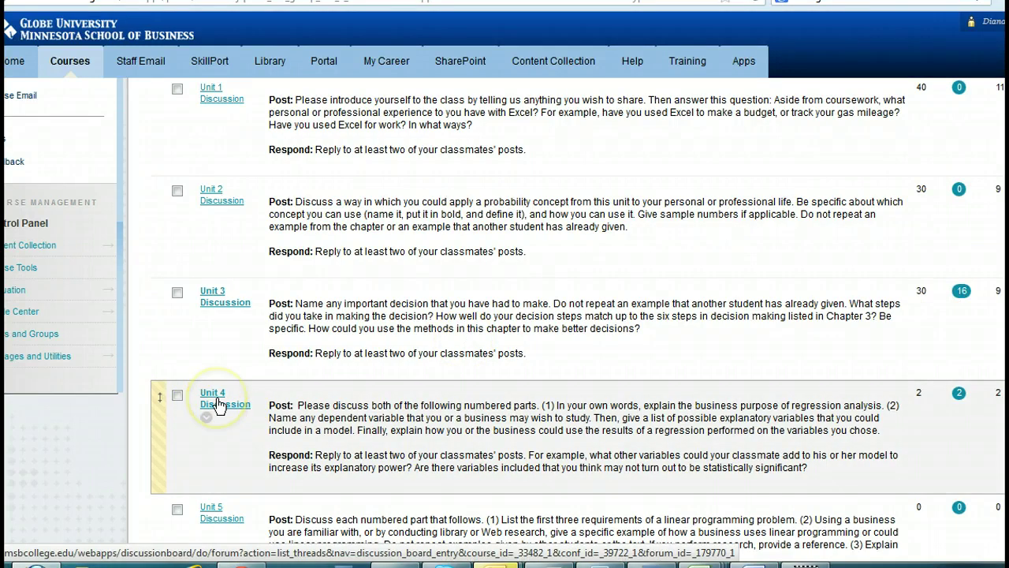
{"action": "scroll", "coordinate": [219, 404], "scroll_direction": "up", "scroll_amount": 3}
{"action": "left_click", "coordinate": [45, 223]}
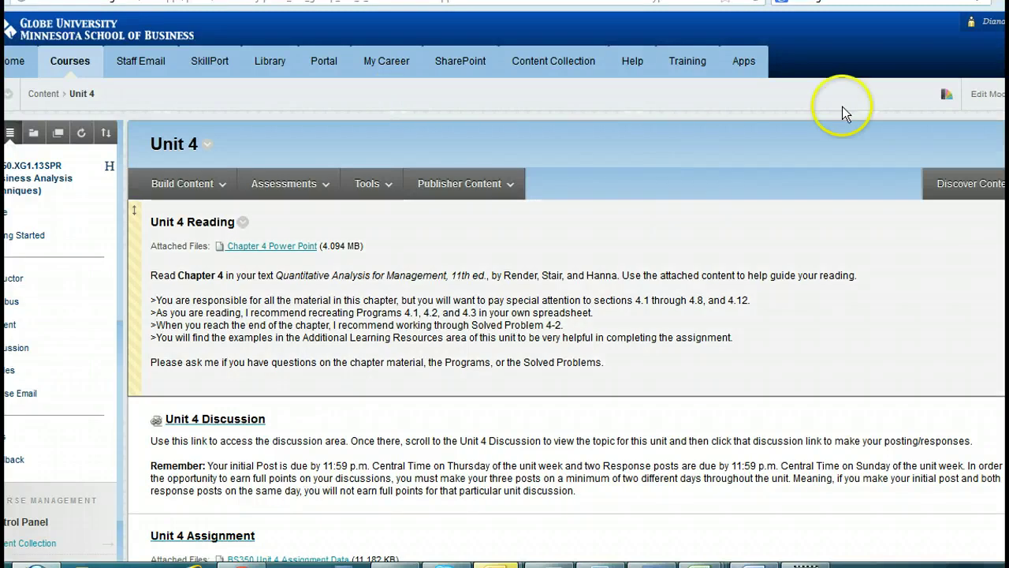
Step: Open the BS350 Unit 4 Assignment attachment and drag its Word window into view
{"action": "scroll", "coordinate": [134, 263], "scroll_direction": "down", "scroll_amount": 2}
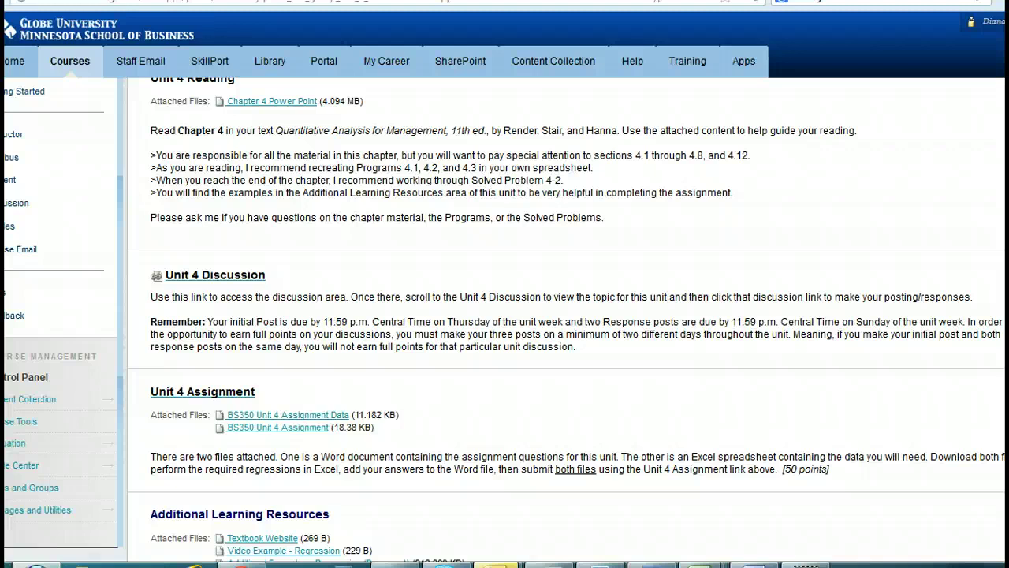
{"action": "left_click_drag", "start_coordinate": [3, 181], "coordinate": [546, 95]}
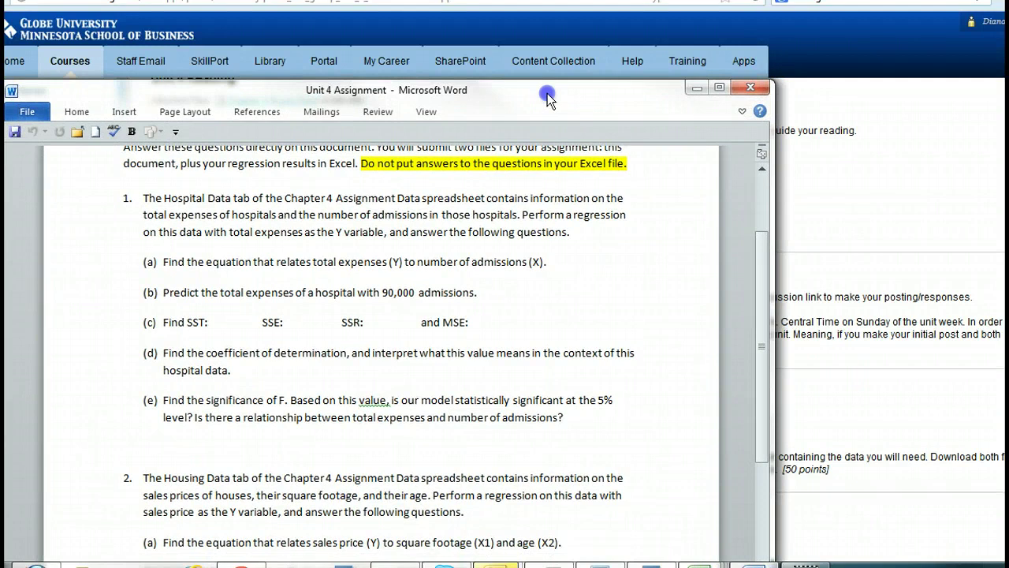
Step: Move the assignment window higher and scroll up to the opening instructions and question 1
{"action": "left_click_drag", "start_coordinate": [547, 93], "coordinate": [552, 44]}
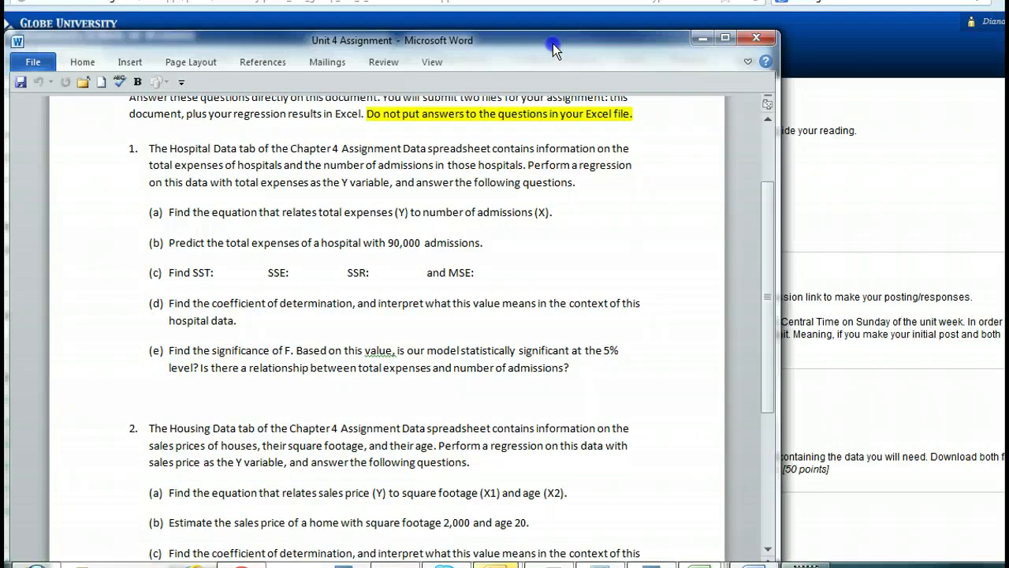
{"action": "left_click", "coordinate": [768, 120]}
{"action": "left_click", "coordinate": [768, 120]}
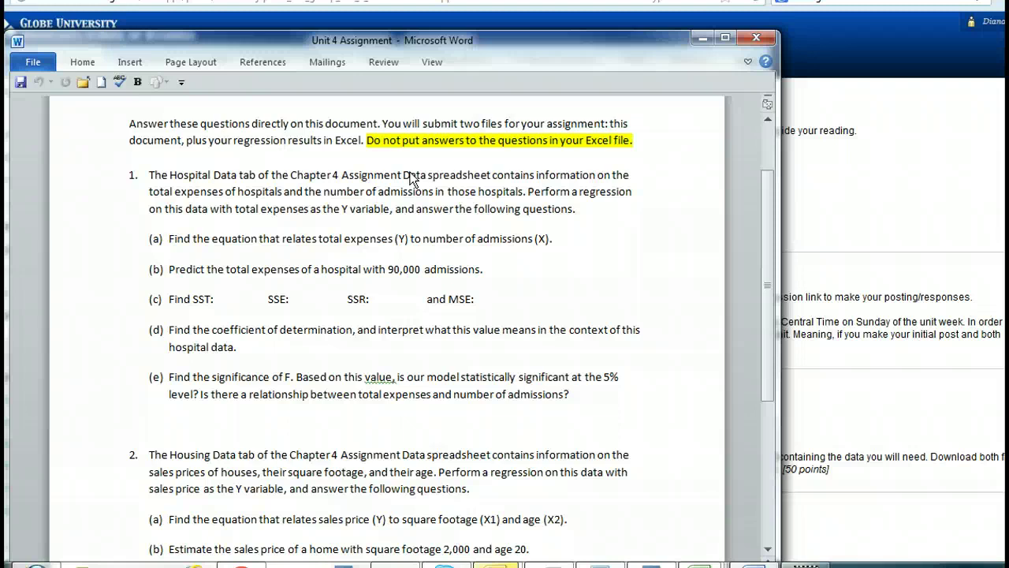
Step: Go through question 1's Hospital Data regression parts, with question 2's housing parts below
{"action": "left_click", "coordinate": [129, 321]}
{"action": "left_click", "coordinate": [285, 310]}
{"action": "left_click", "coordinate": [129, 487]}
{"action": "left_click", "coordinate": [781, 478]}
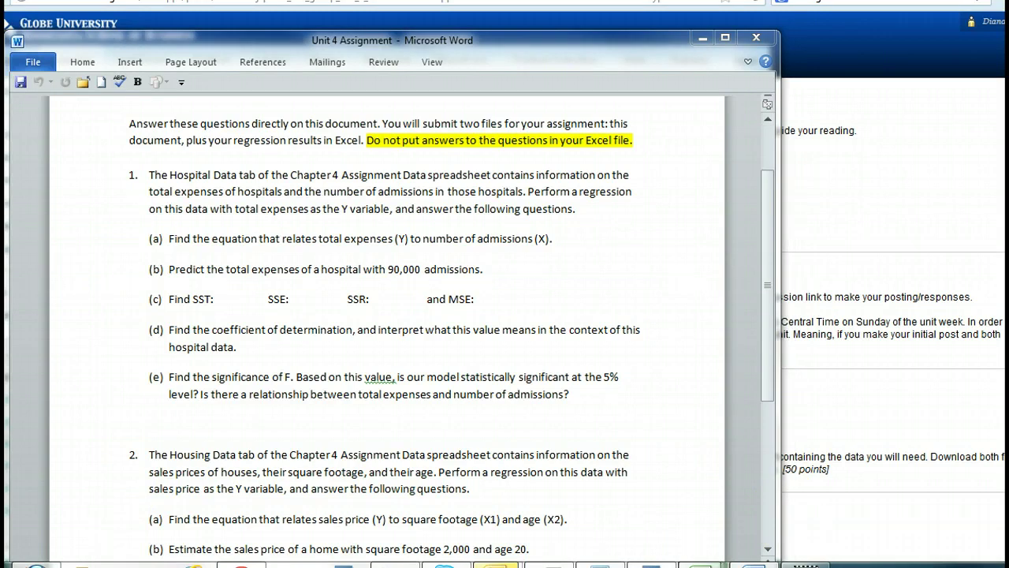
{"action": "mouse_move", "coordinate": [713, 558]}
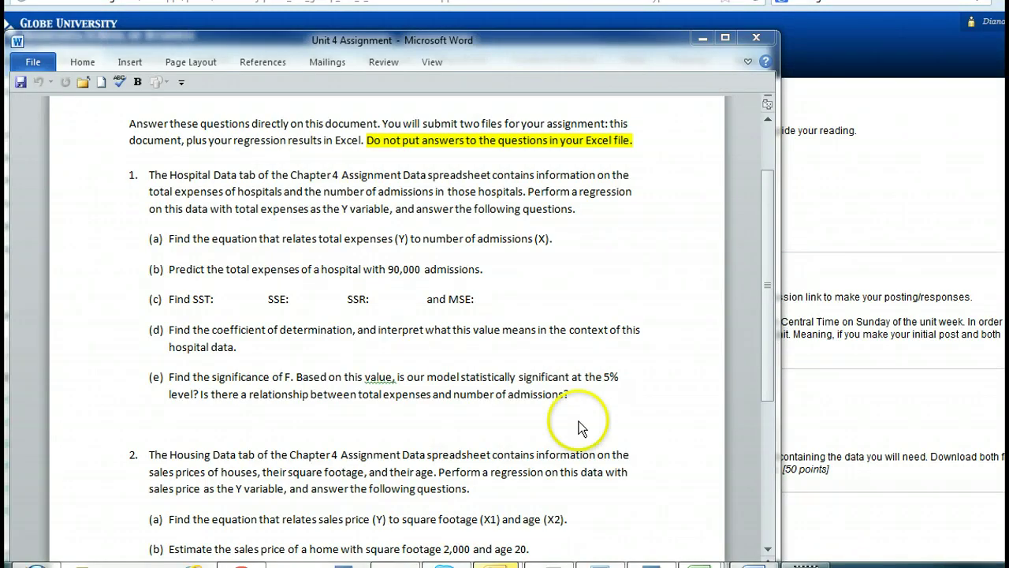
Step: Scroll the assignment down to question 2's housing-data parts (a) through (e)
{"action": "left_click_drag", "start_coordinate": [766, 297], "coordinate": [743, 395]}
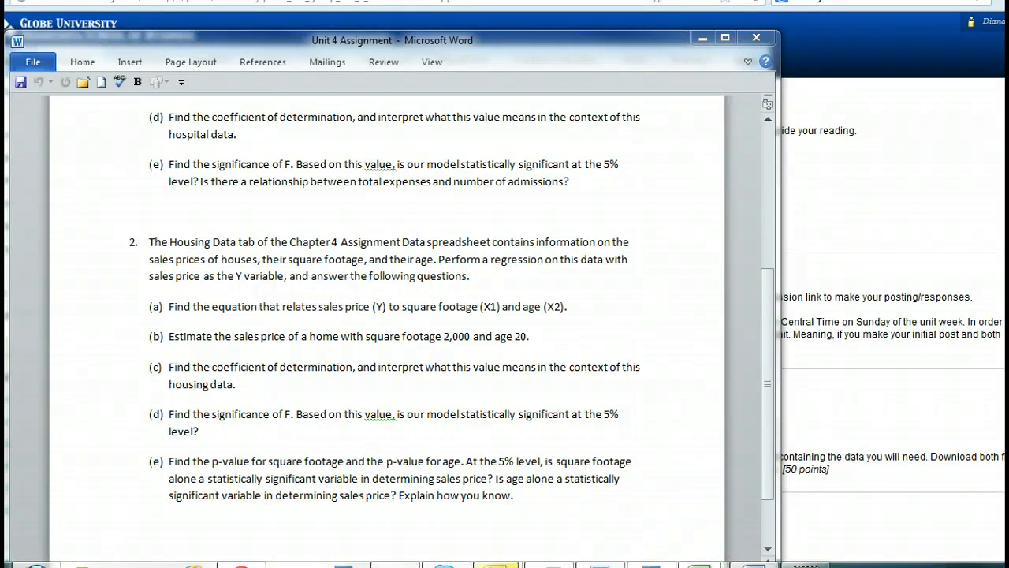
Step: Bring the BS350 Unit 4 Assignment Data workbook's Hospital Data sheet forward and show the Data ribbon
{"action": "mouse_move", "coordinate": [700, 565]}
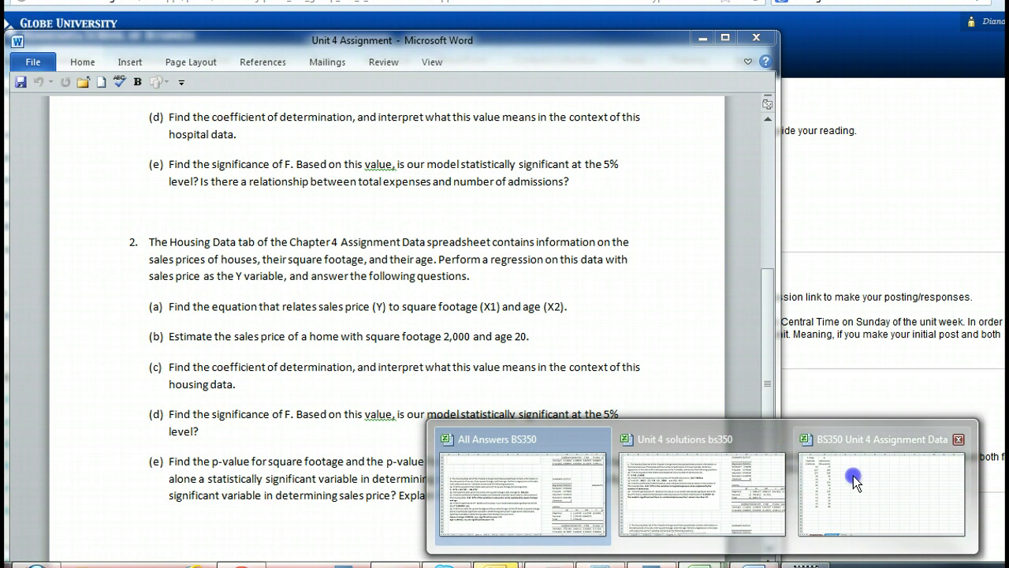
{"action": "mouse_move", "coordinate": [853, 475]}
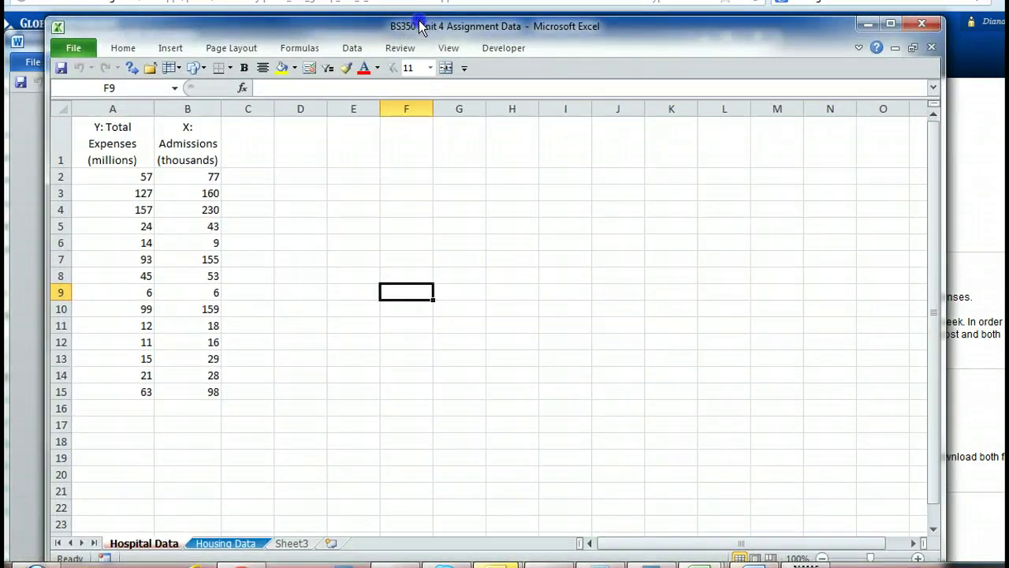
{"action": "left_click_drag", "start_coordinate": [420, 26], "coordinate": [416, 15]}
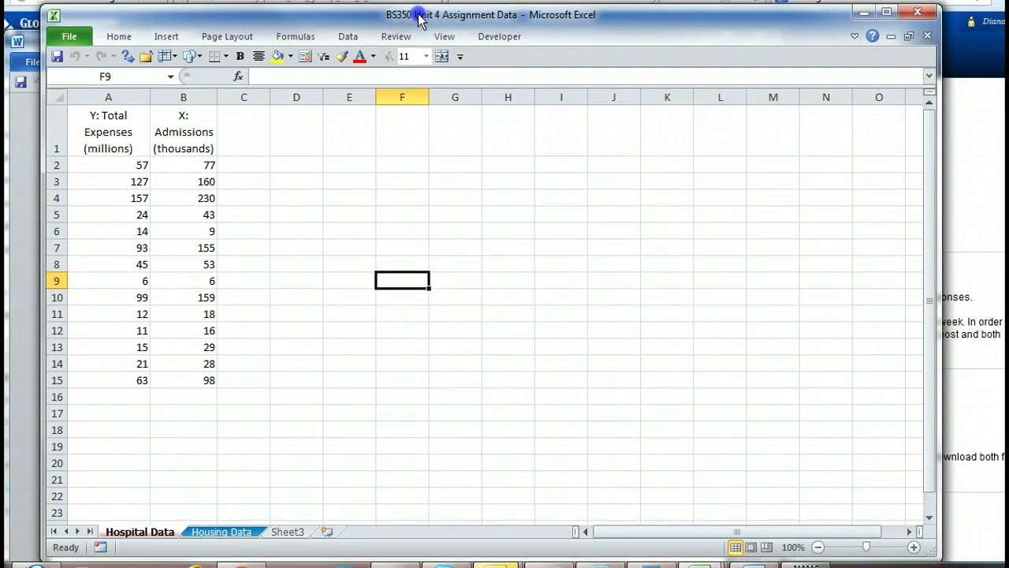
{"action": "left_click", "coordinate": [348, 36]}
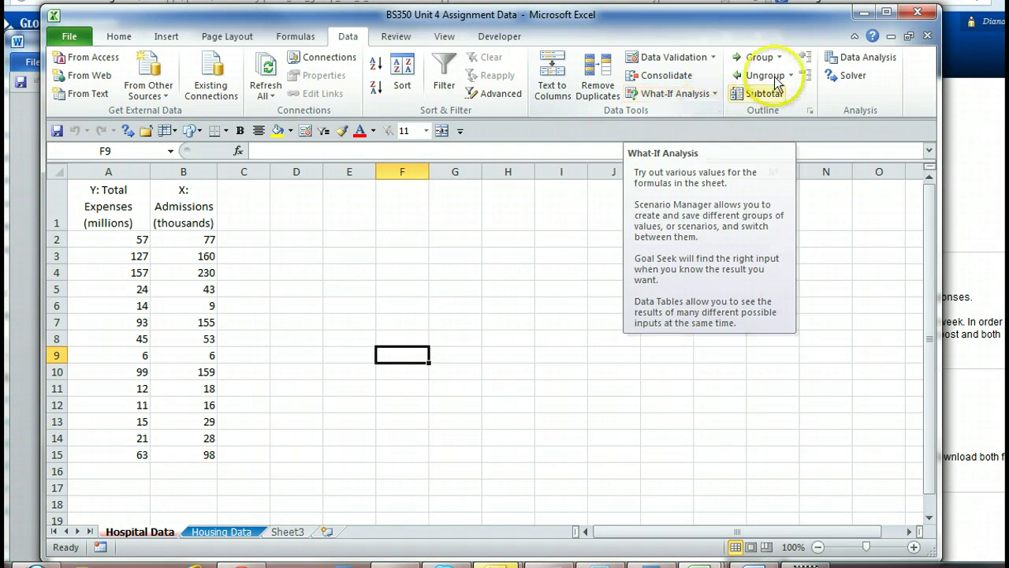
Step: Open Data Analysis and choose Regression from the Analysis Tools list
{"action": "left_click", "coordinate": [878, 59]}
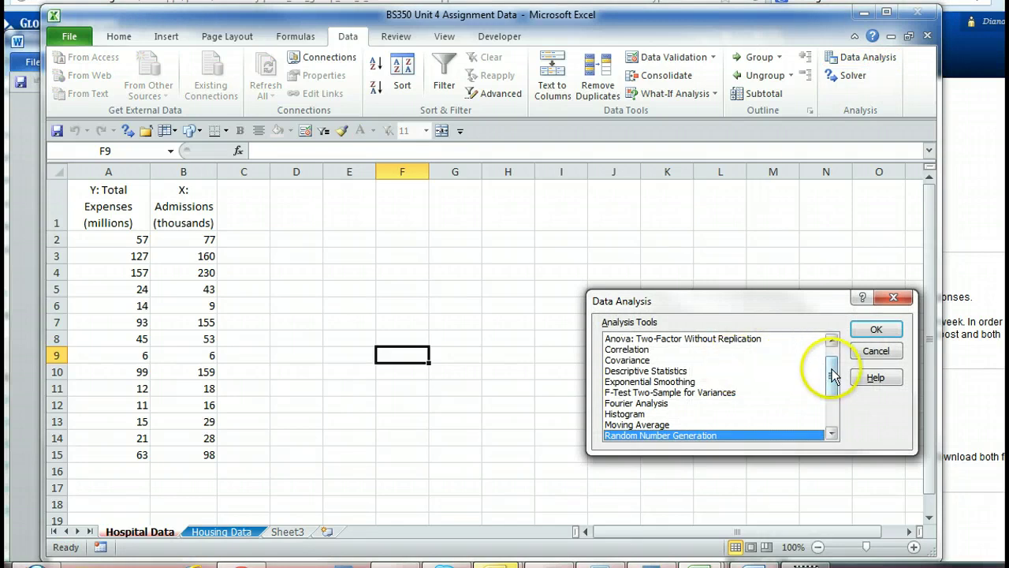
{"action": "left_click_drag", "start_coordinate": [832, 365], "coordinate": [833, 404]}
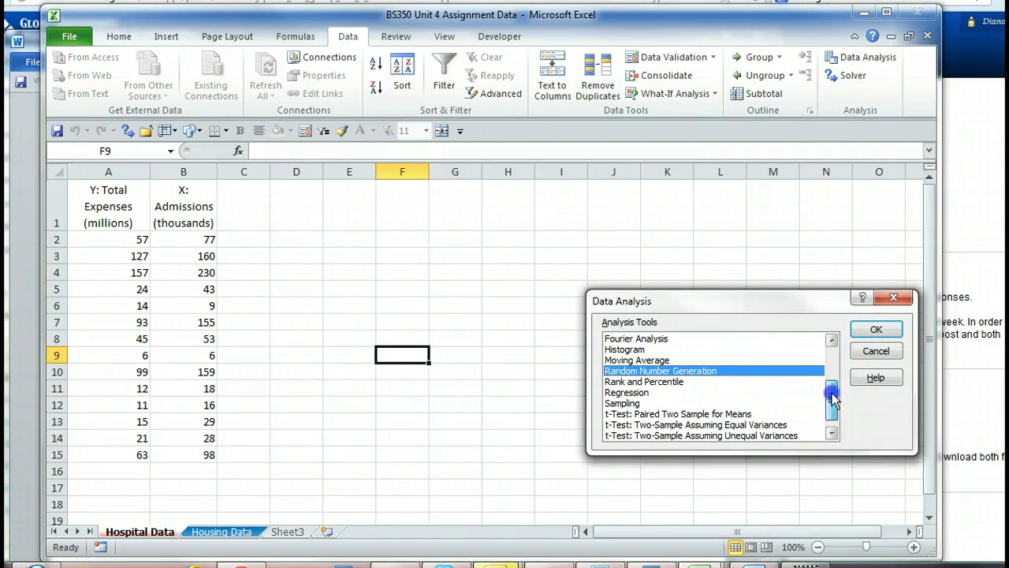
{"action": "left_click", "coordinate": [647, 394]}
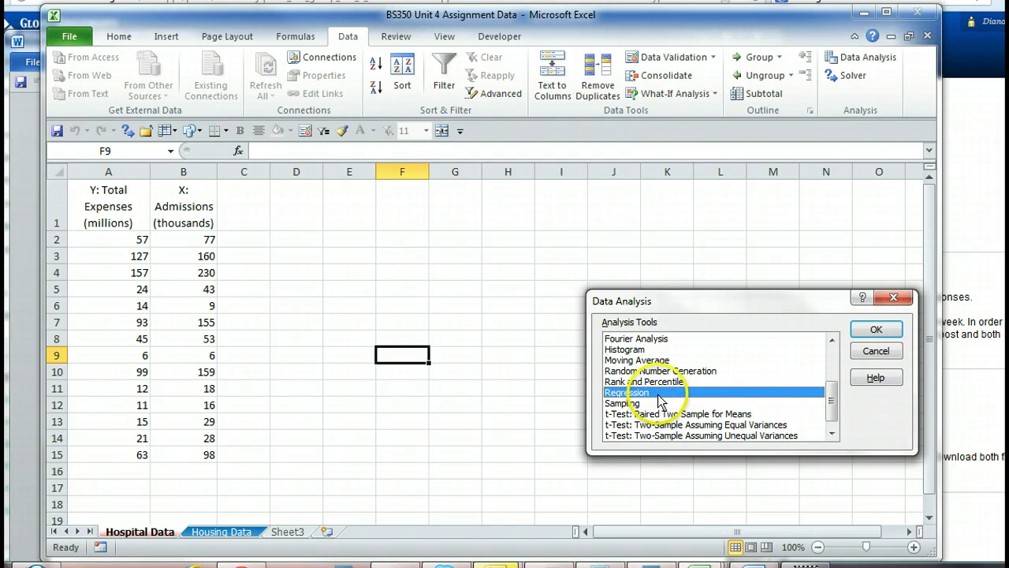
{"action": "left_click", "coordinate": [864, 339]}
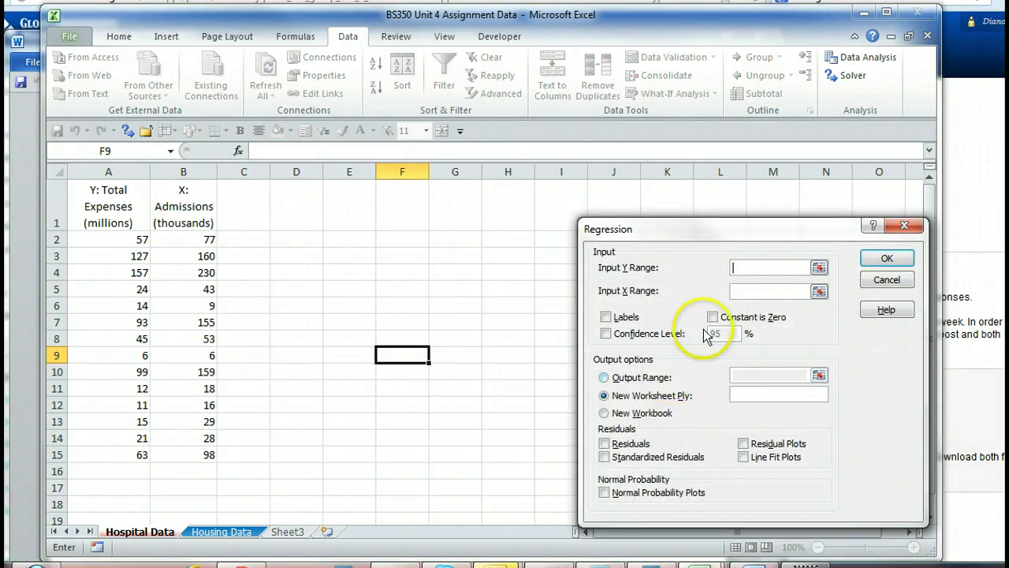
Step: Set Input Y Range to expenses A2:A15 and Input X Range to admissions B2:B15
{"action": "left_click", "coordinate": [132, 238]}
{"action": "left_click_drag", "start_coordinate": [132, 238], "coordinate": [130, 451]}
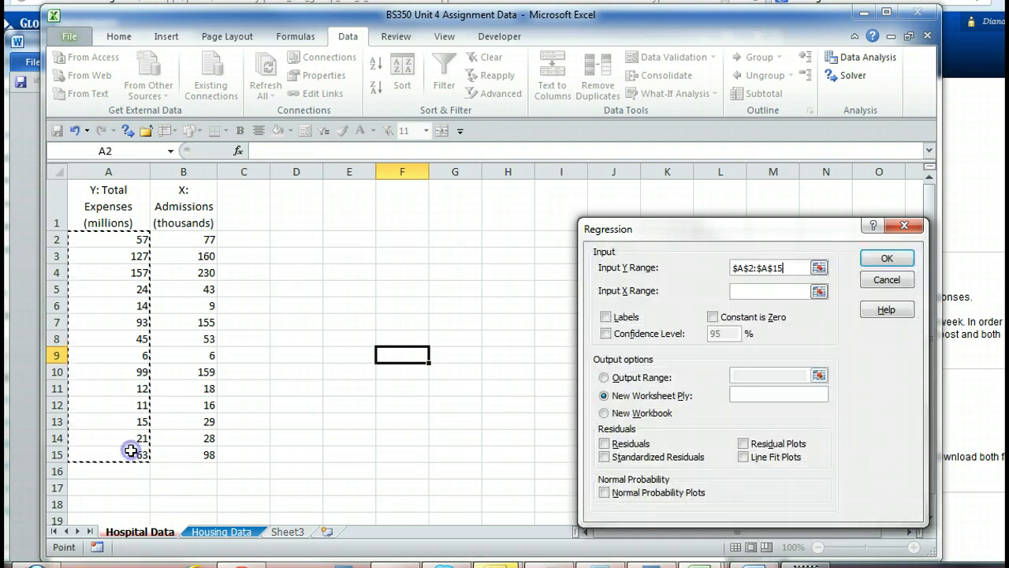
{"action": "left_click", "coordinate": [743, 294]}
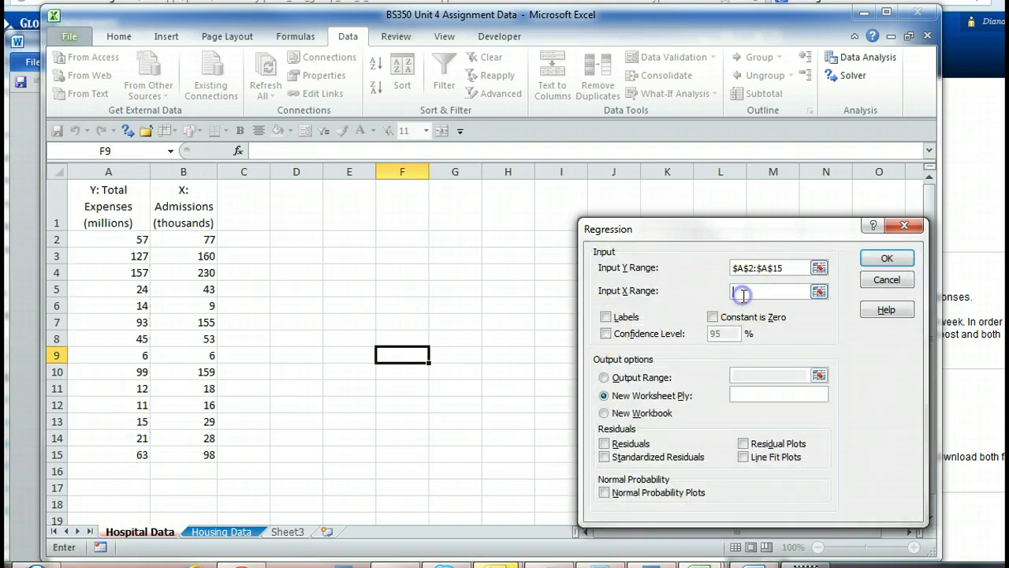
{"action": "left_click", "coordinate": [175, 234]}
{"action": "left_click_drag", "start_coordinate": [188, 408], "coordinate": [182, 456]}
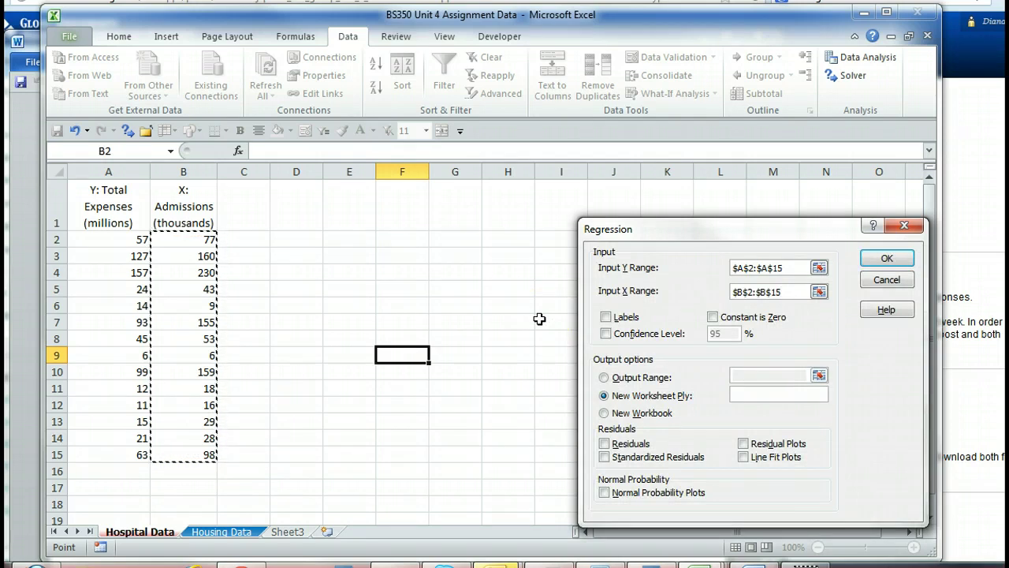
{"action": "scroll", "coordinate": [539, 319], "scroll_direction": "right", "scroll_amount": 3}
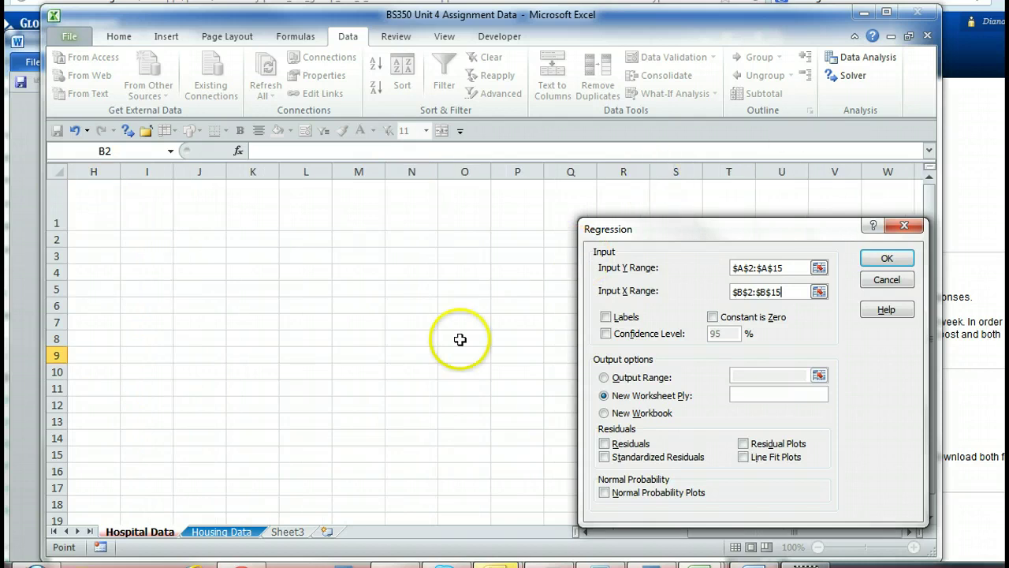
{"action": "scroll", "coordinate": [649, 532], "scroll_direction": "left", "scroll_amount": 3}
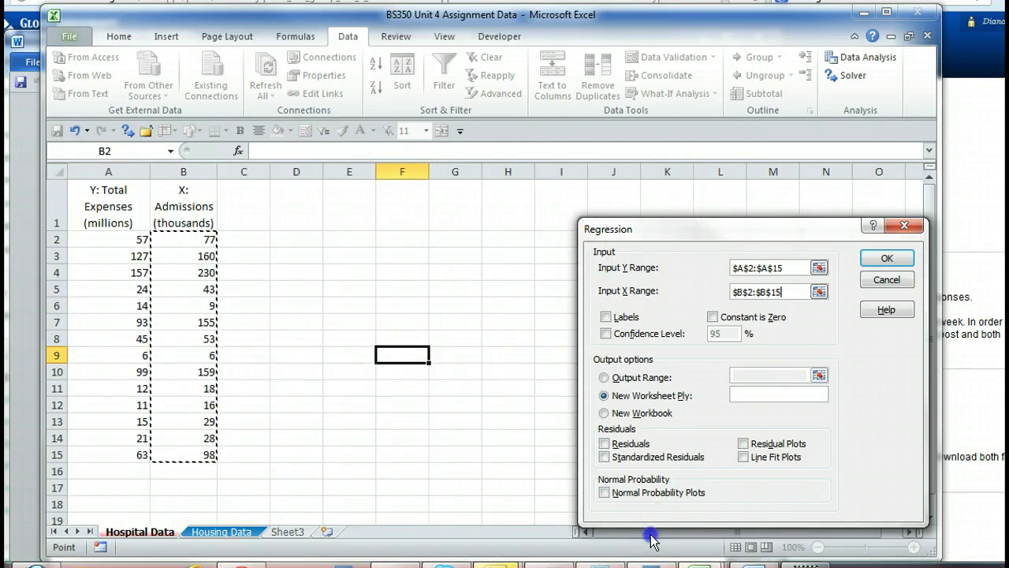
Step: Cancel the Regression setup and close the Data Analysis window without running it
{"action": "left_click", "coordinate": [887, 281]}
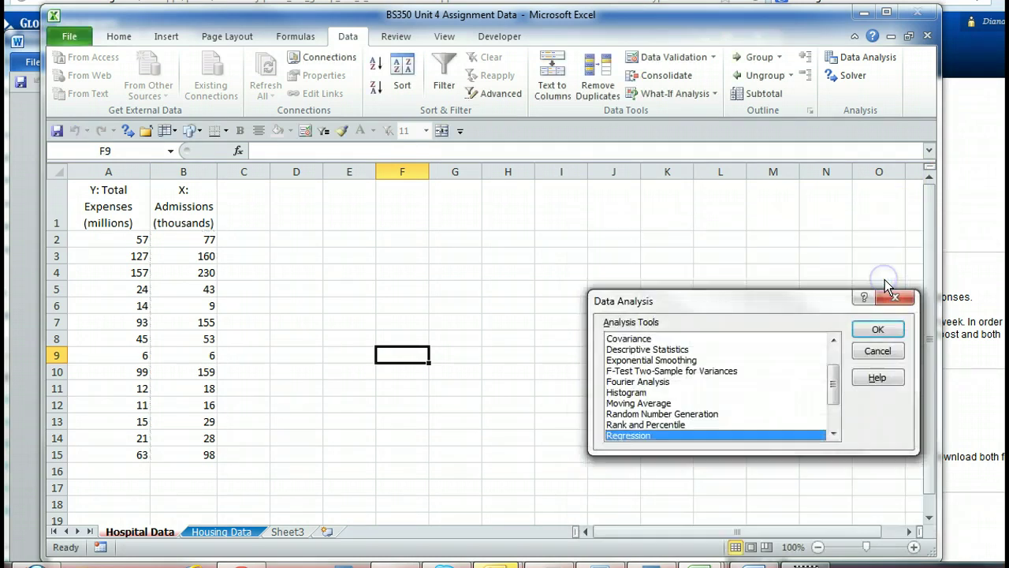
{"action": "left_click", "coordinate": [897, 351]}
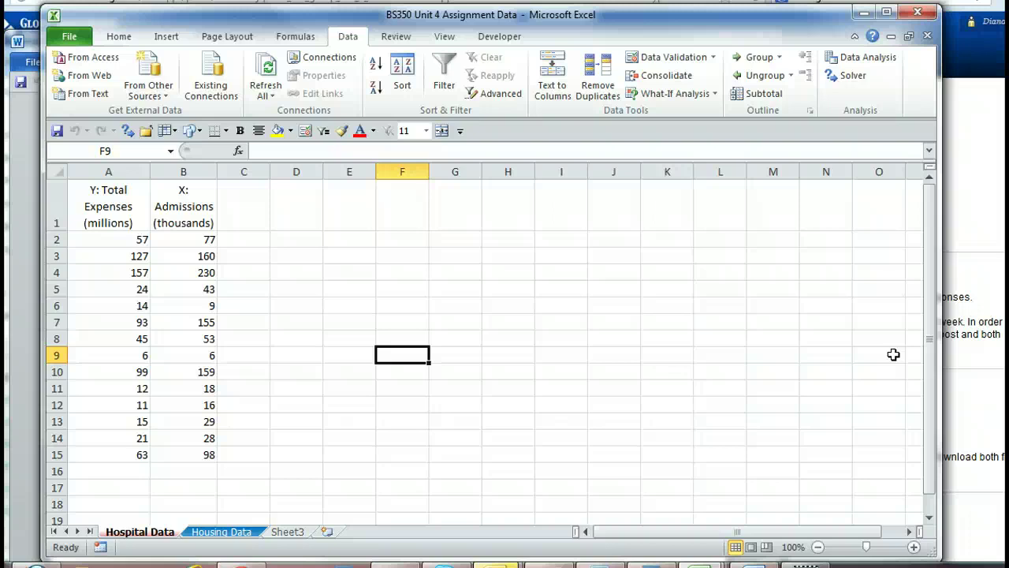
Step: Show the workbook's empty Sheet3 in place of the Hospital Data sheet
{"action": "left_click", "coordinate": [865, 13]}
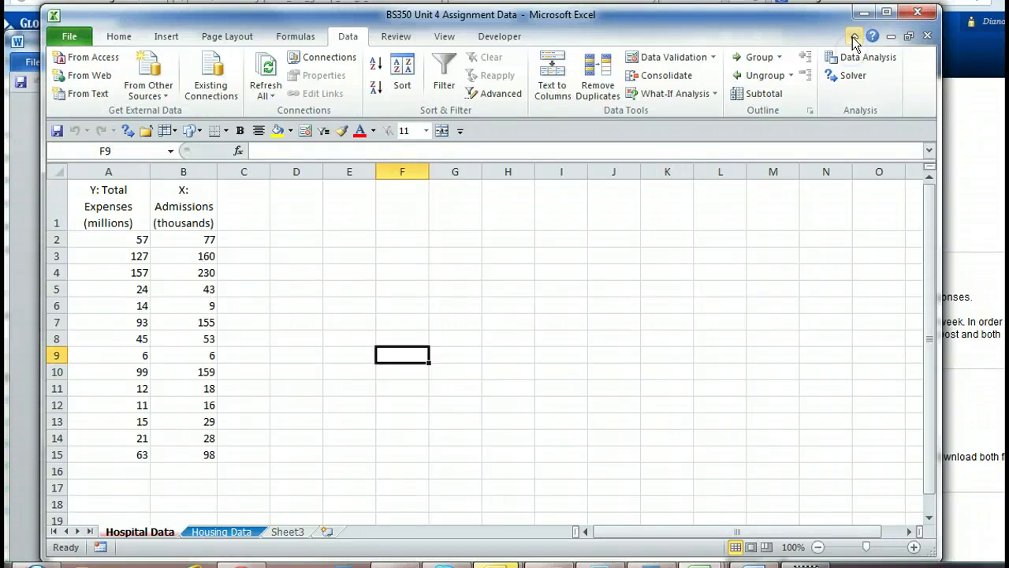
{"action": "left_click", "coordinate": [289, 532]}
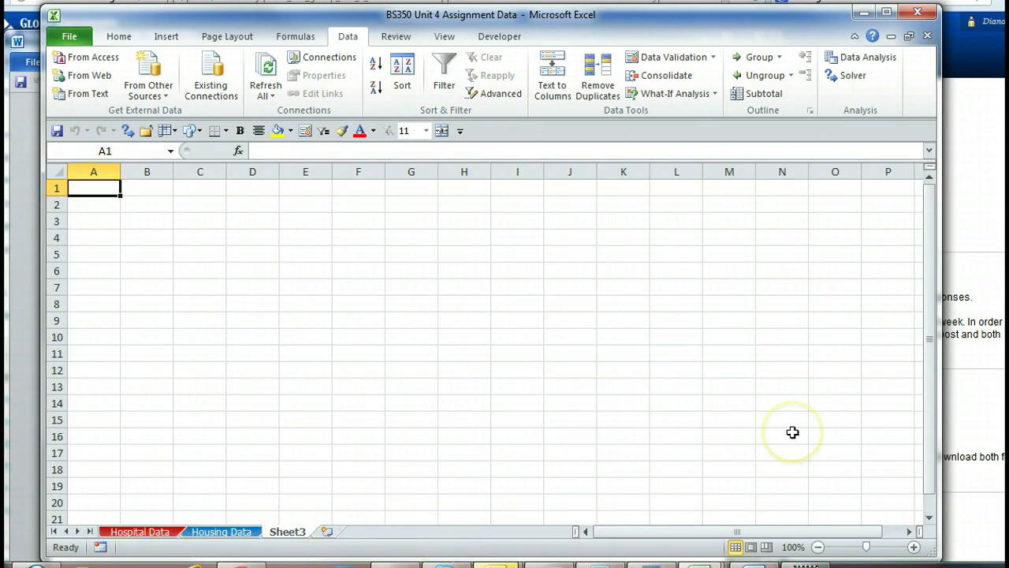
Step: Minimize Excel and Word, then scroll the Unit 4 page down to Additional Learning Resources
{"action": "left_click", "coordinate": [869, 15]}
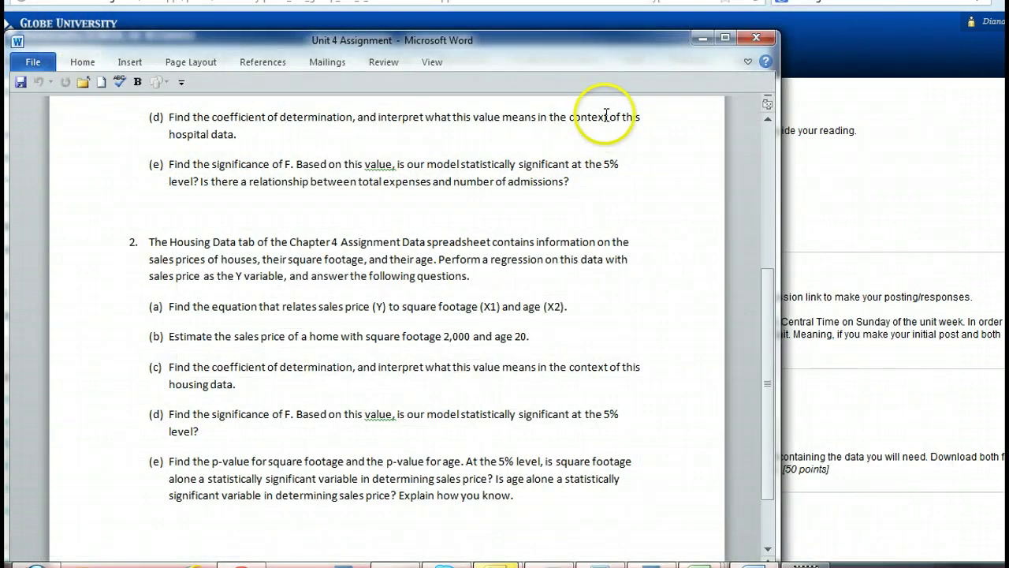
{"action": "left_click", "coordinate": [699, 38]}
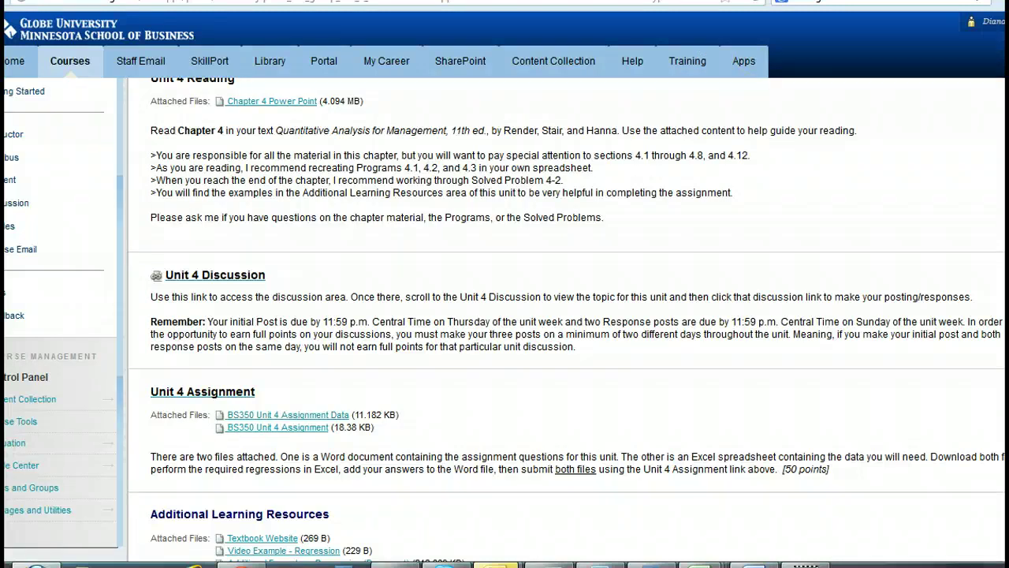
{"action": "scroll", "coordinate": [505, 320], "scroll_direction": "down", "scroll_amount": 1}
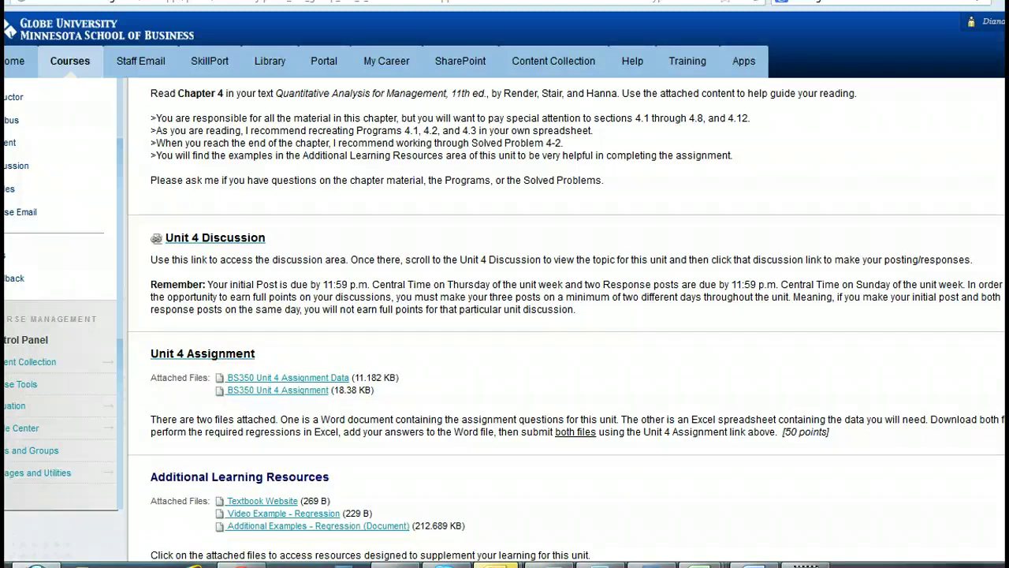
{"action": "scroll", "coordinate": [505, 319], "scroll_direction": "down", "scroll_amount": 1}
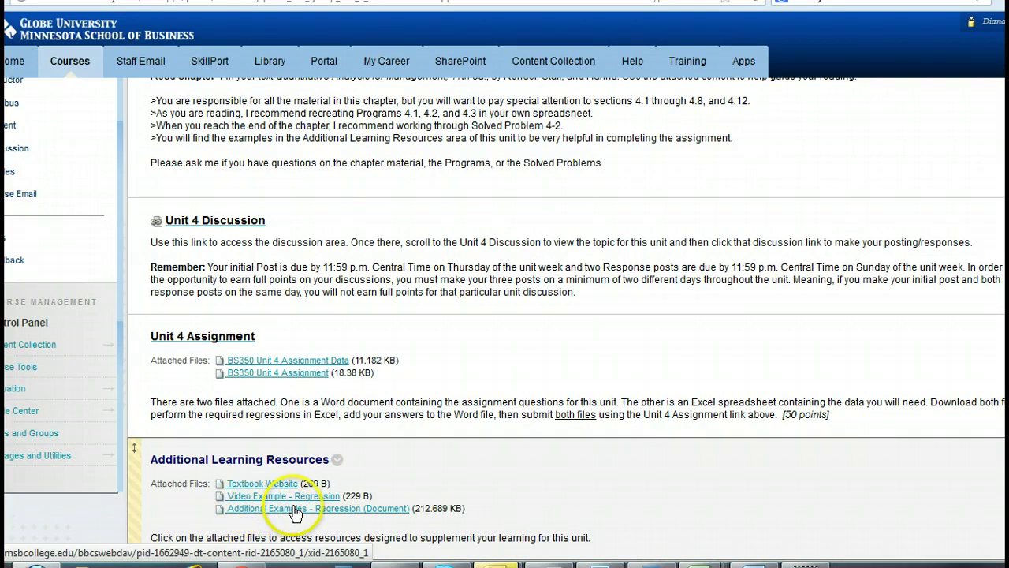
{"action": "left_click", "coordinate": [321, 495]}
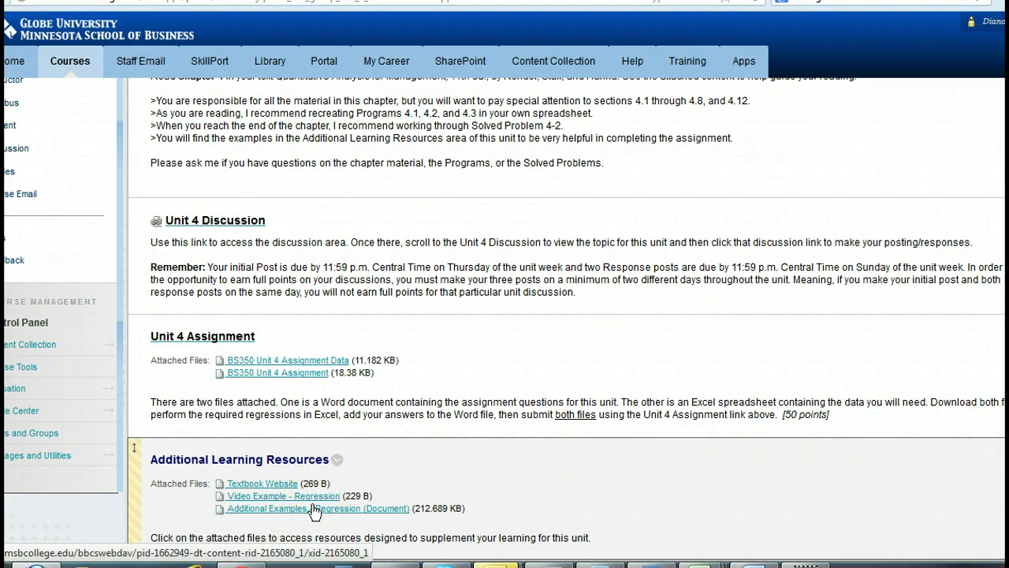